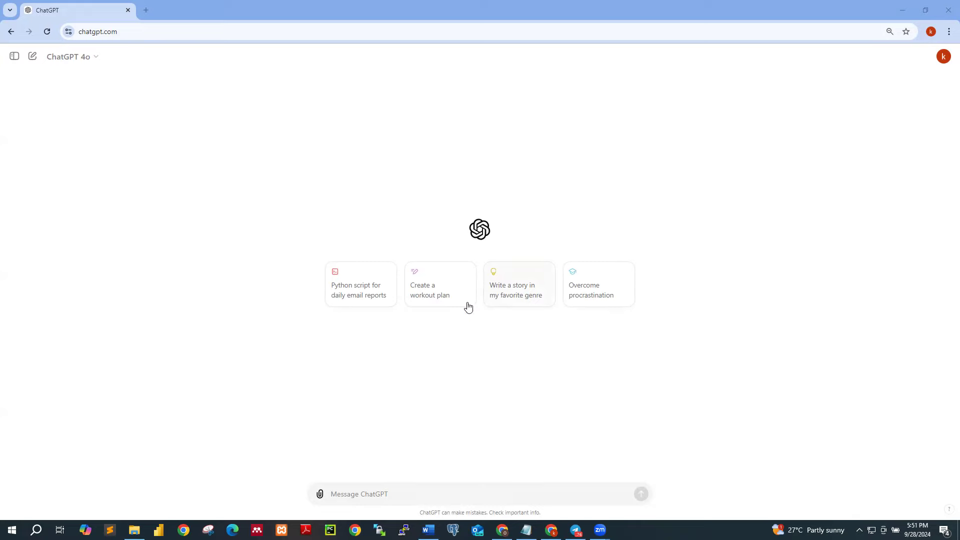
Bring up the Word document with the italic ABSTRACT and its reviewer comment.
{"action": "left_click", "coordinate": [429, 530]}
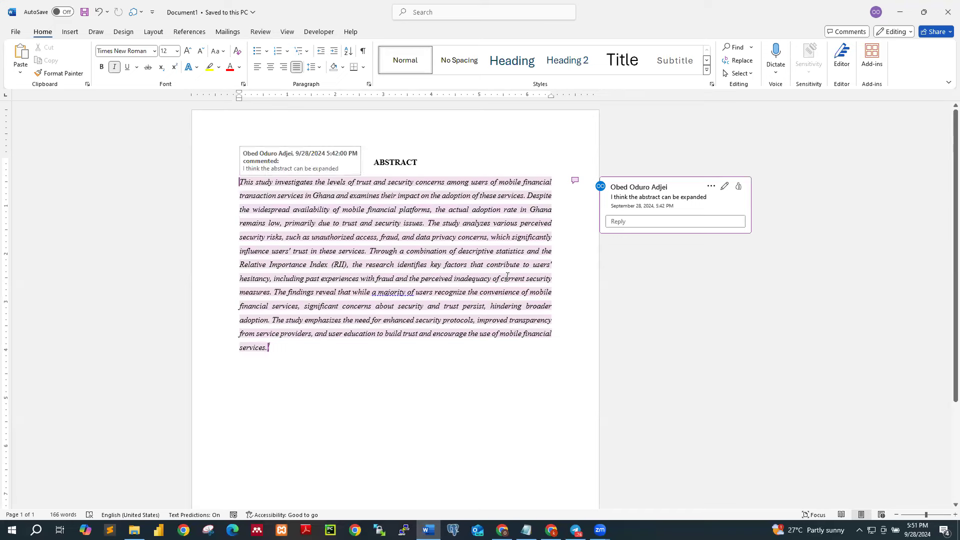
{"action": "scroll", "coordinate": [508, 270], "scroll_direction": "up", "scroll_amount": 1}
{"action": "scroll", "coordinate": [509, 266], "scroll_direction": "up", "scroll_amount": 1}
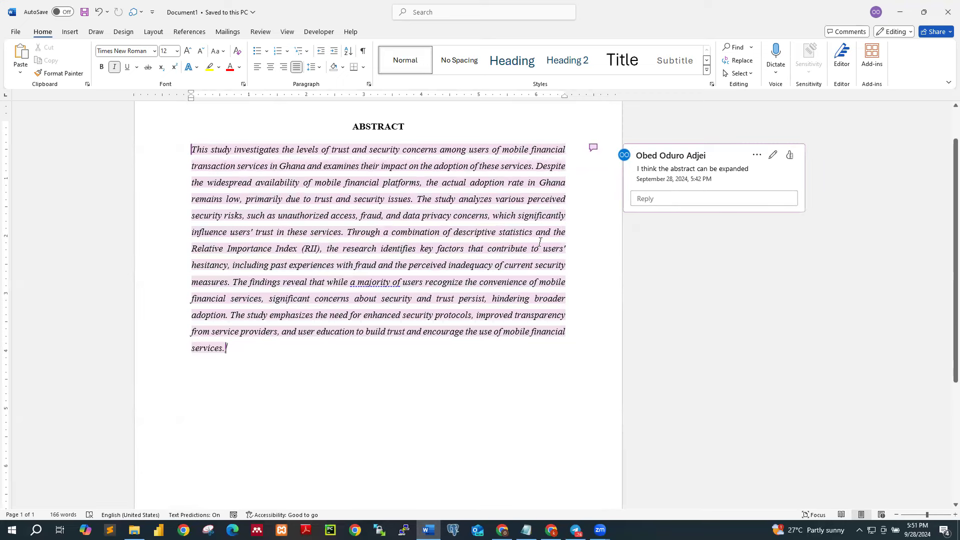
{"action": "scroll", "coordinate": [540, 242], "scroll_direction": "down", "scroll_amount": 3}
{"action": "scroll", "coordinate": [540, 242], "scroll_direction": "up", "scroll_amount": 2}
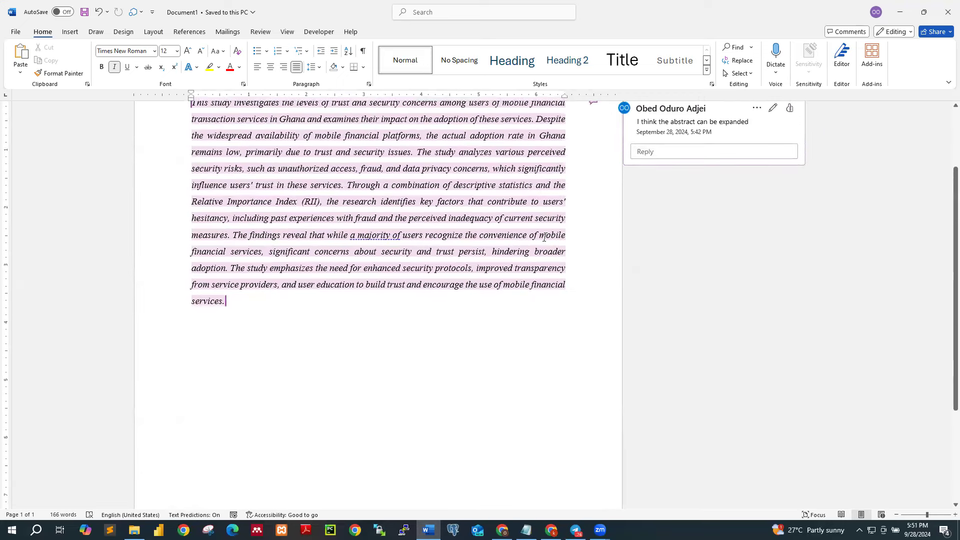
{"action": "scroll", "coordinate": [510, 328], "scroll_direction": "down", "scroll_amount": 1}
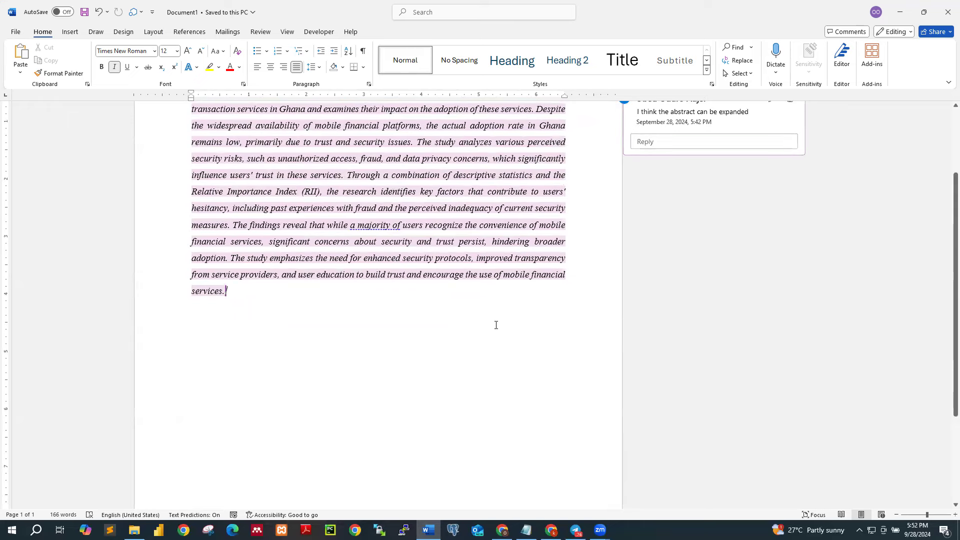
{"action": "scroll", "coordinate": [496, 325], "scroll_direction": "down", "scroll_amount": 1}
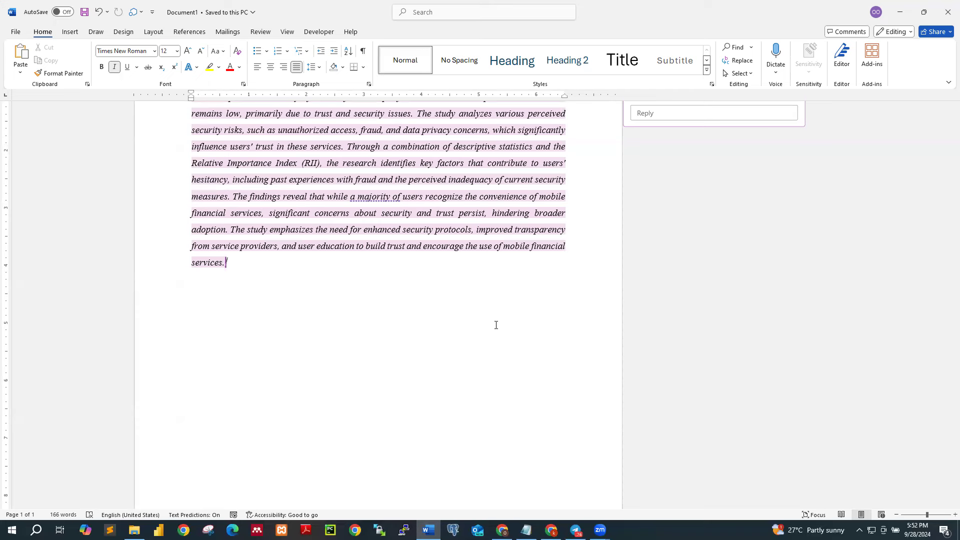
{"action": "scroll", "coordinate": [496, 325], "scroll_direction": "down", "scroll_amount": 4}
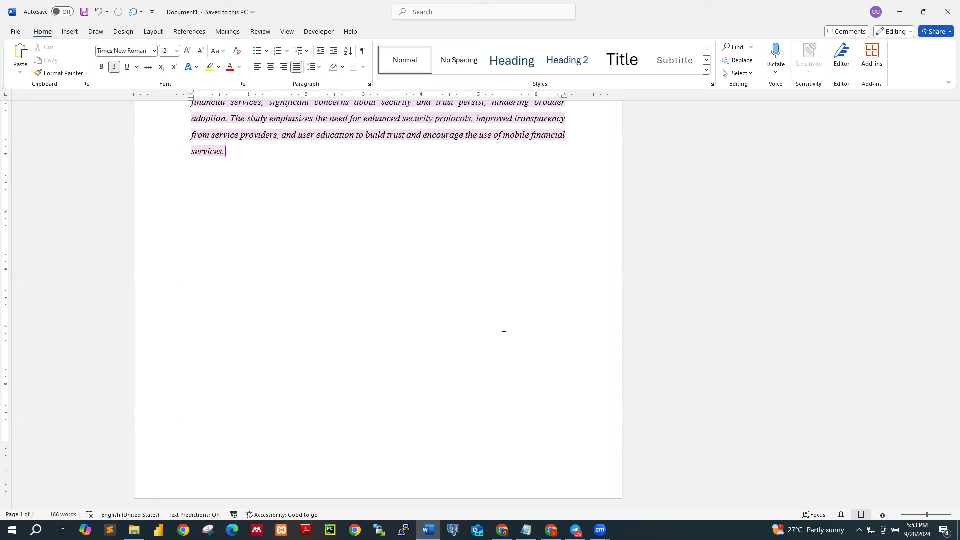
{"action": "scroll", "coordinate": [432, 260], "scroll_direction": "up", "scroll_amount": 5}
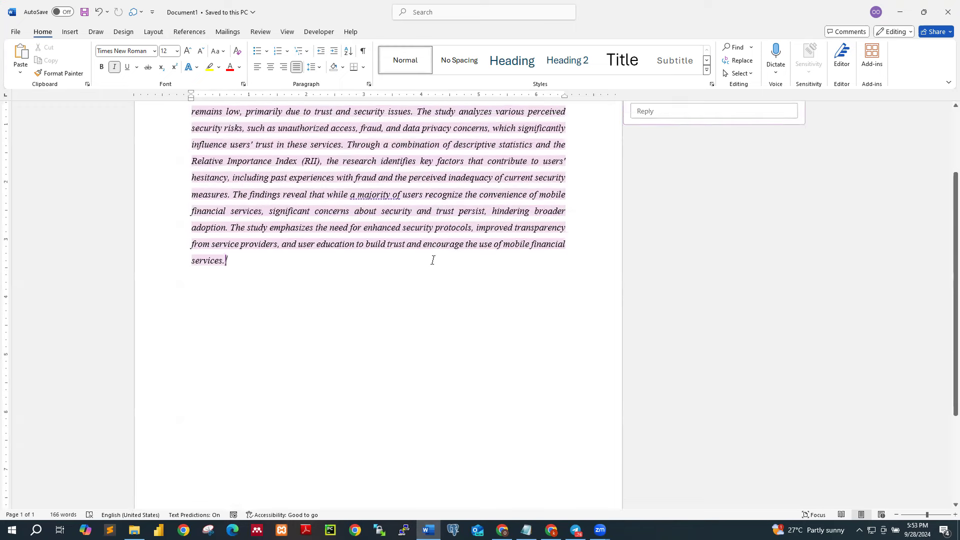
Minimize the Word document holding the unedited 166-word abstract.
{"action": "left_click", "coordinate": [900, 15]}
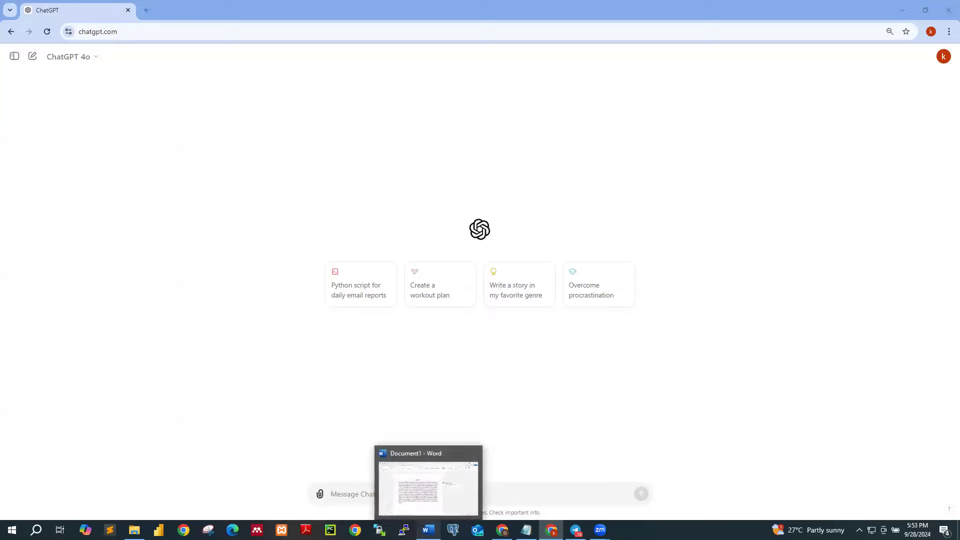
Return to the Word document with the 166-word italic abstract in front.
{"action": "left_click", "coordinate": [428, 529]}
{"action": "key", "text": "alt+Tab"}
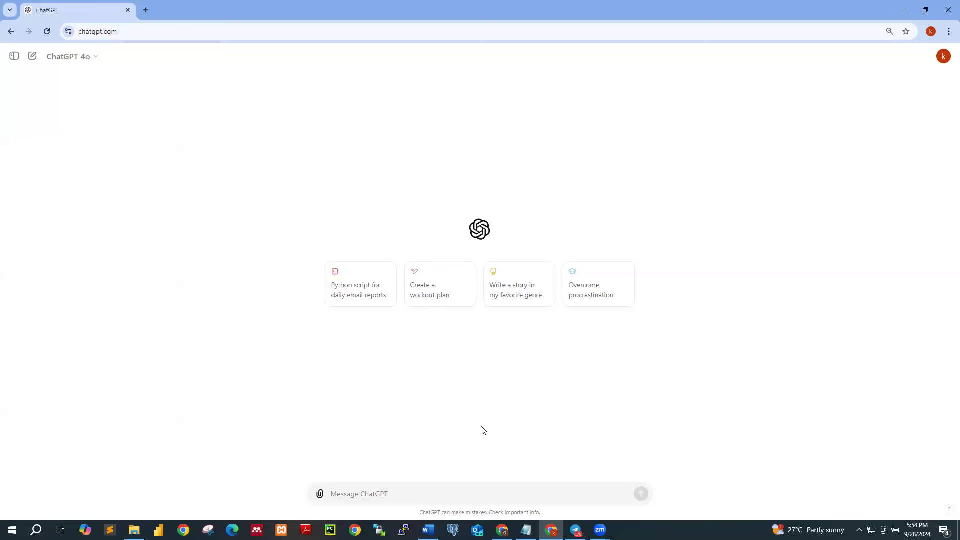
{"action": "left_click", "coordinate": [428, 530]}
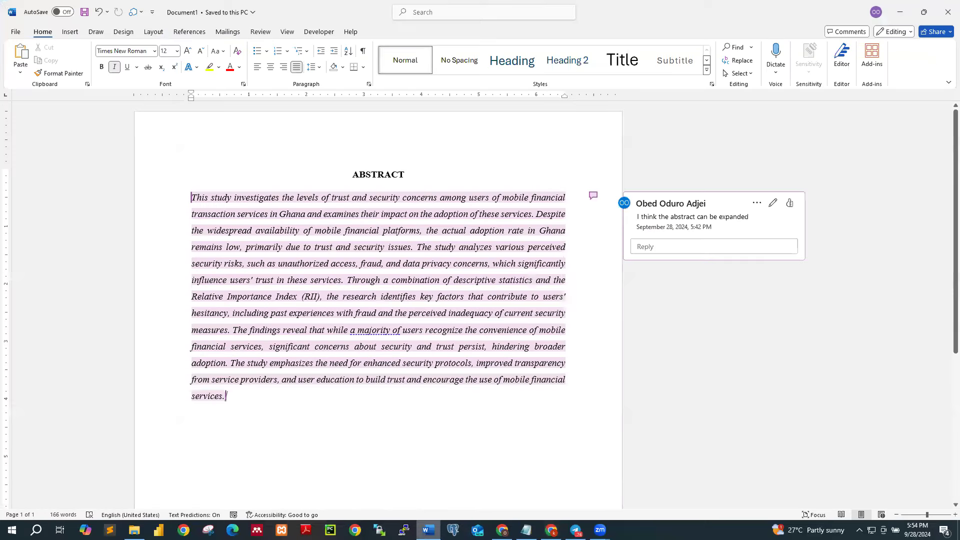
Minimize Word and open File Explorer at the Desktop's expandAbstract folder.
{"action": "left_click", "coordinate": [428, 530]}
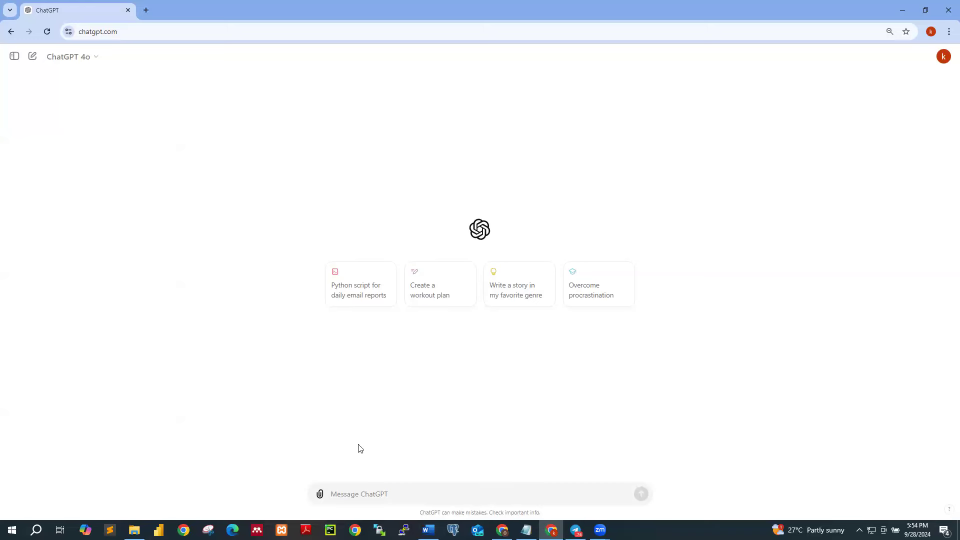
{"action": "left_click", "coordinate": [134, 530]}
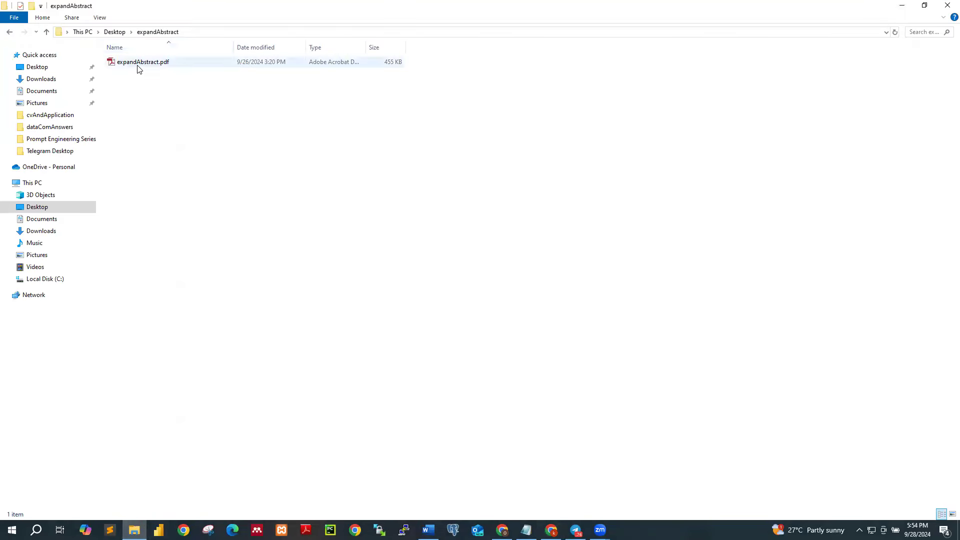
Select expandAbstract.pdf and restore the Explorer window so ChatGPT shows behind it.
{"action": "left_click", "coordinate": [141, 63]}
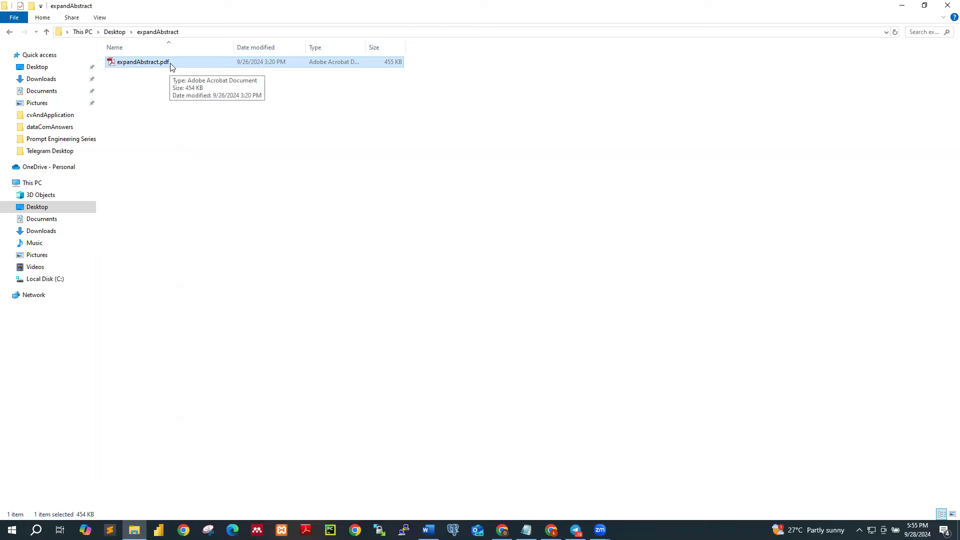
{"action": "double_click", "coordinate": [450, 6]}
Attach expandAbstract.pdf and paste the prompt asking to study it and expand the quoted abstract.
{"action": "left_click_drag", "start_coordinate": [309, 253], "coordinate": [232, 123]}
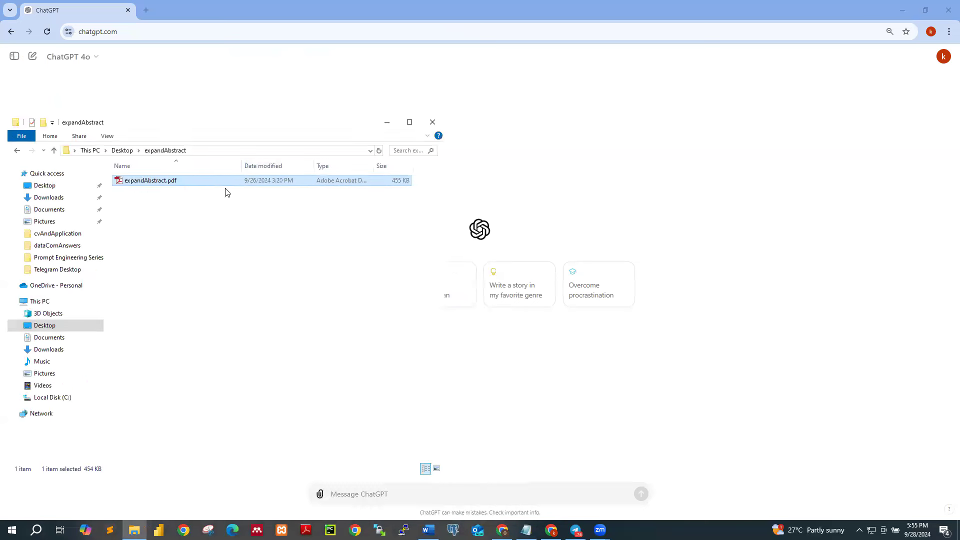
{"action": "left_click_drag", "start_coordinate": [445, 509], "coordinate": [451, 508]}
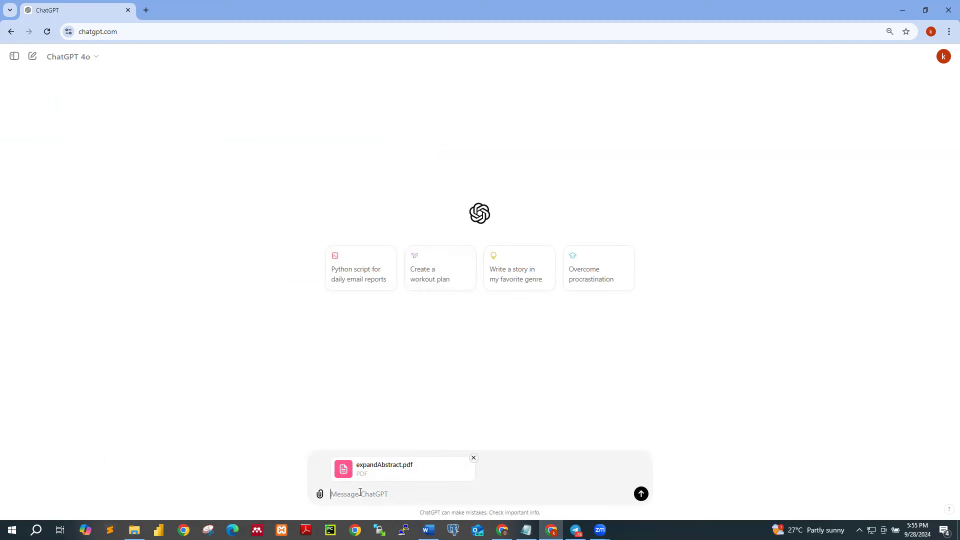
{"action": "right_click", "coordinate": [360, 493]}
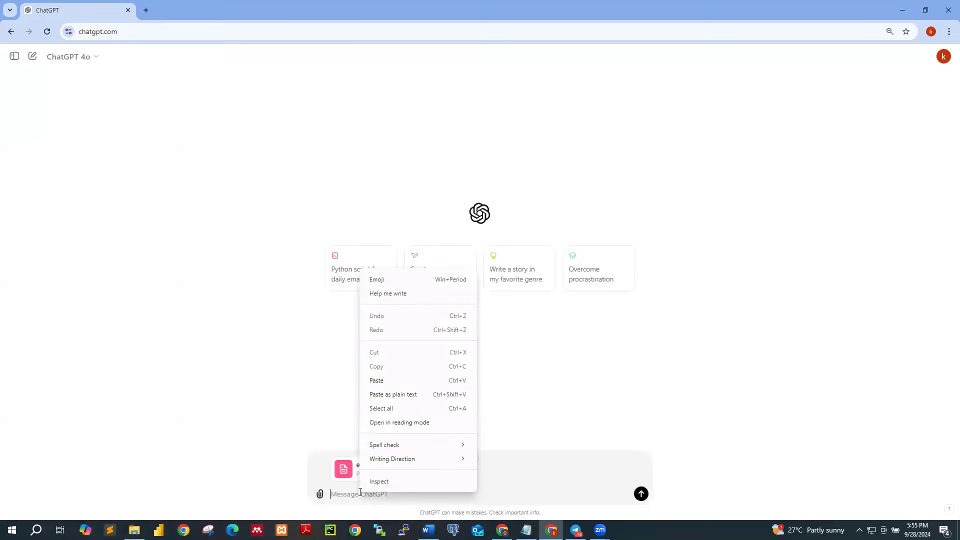
{"action": "left_click", "coordinate": [389, 381]}
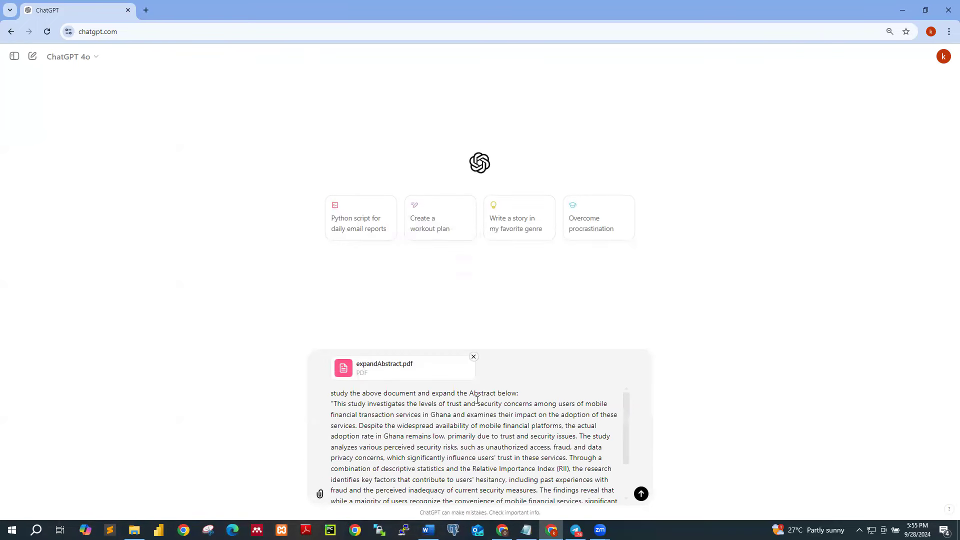
{"action": "left_click_drag", "start_coordinate": [519, 393], "coordinate": [330, 393]}
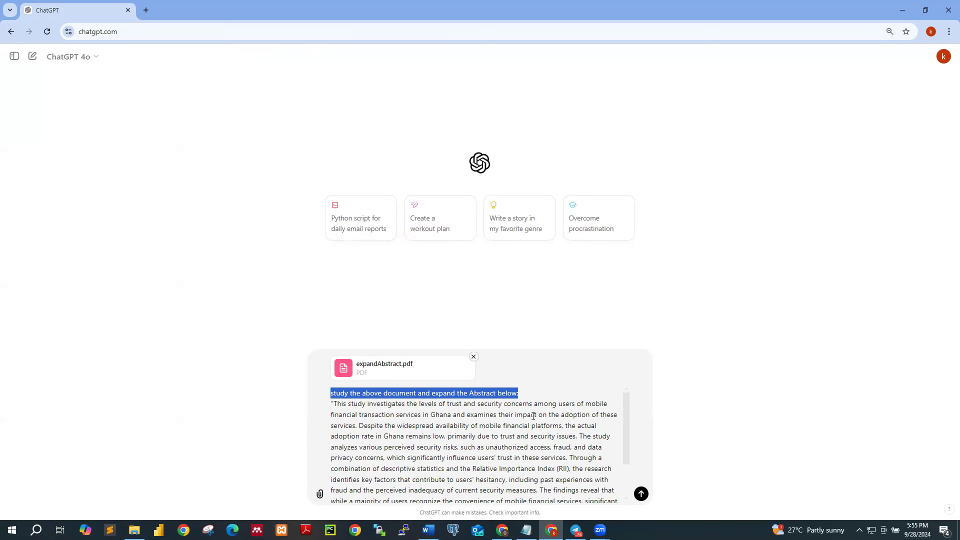
{"action": "left_click", "coordinate": [385, 397]}
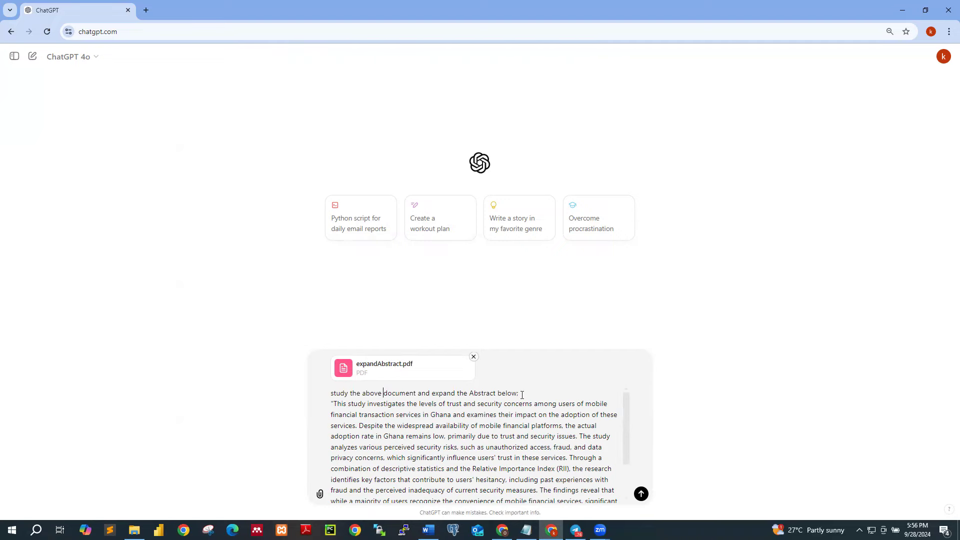
{"action": "scroll", "coordinate": [521, 394], "scroll_direction": "down", "scroll_amount": 2}
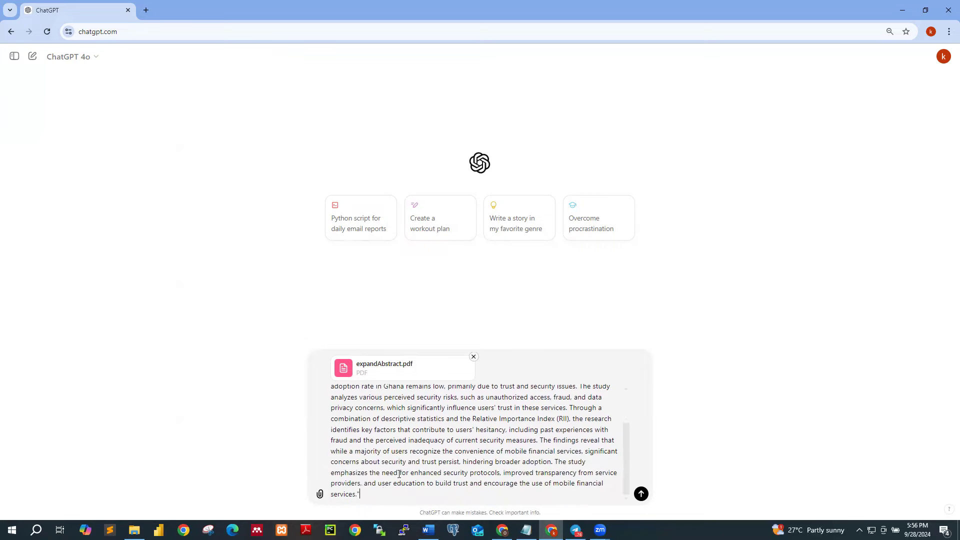
{"action": "scroll", "coordinate": [399, 474], "scroll_direction": "up", "scroll_amount": 2}
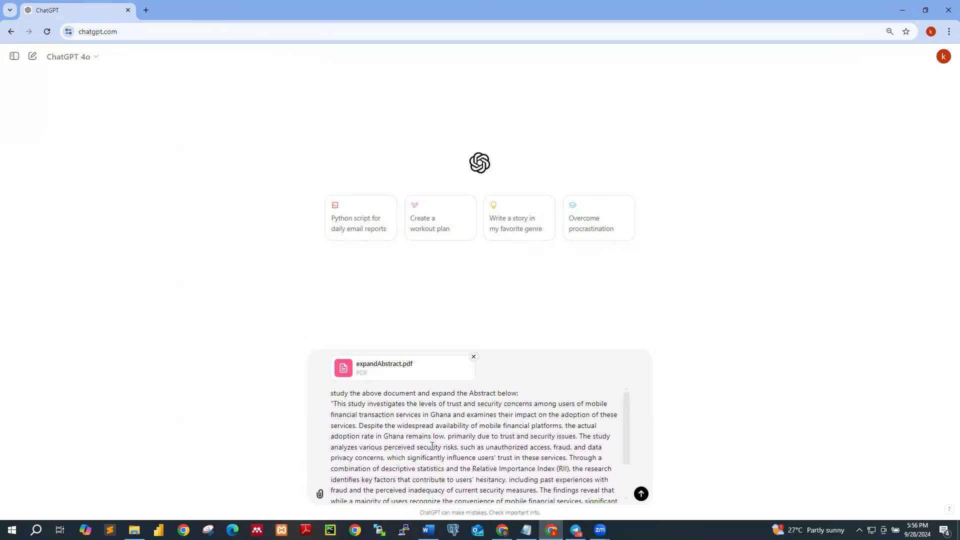
{"action": "scroll", "coordinate": [432, 446], "scroll_direction": "down", "scroll_amount": 2}
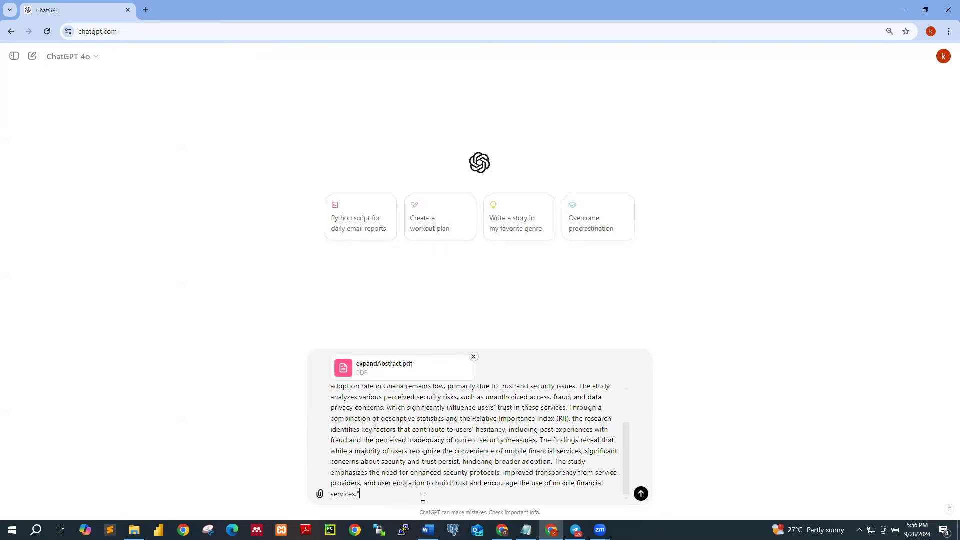
{"action": "scroll", "coordinate": [423, 497], "scroll_direction": "up", "scroll_amount": 3}
{"action": "scroll", "coordinate": [423, 497], "scroll_direction": "down", "scroll_amount": 3}
Send the request and review the three-paragraph Expanded Abstract on 300 Accra users and vendors.
{"action": "left_click", "coordinate": [641, 494]}
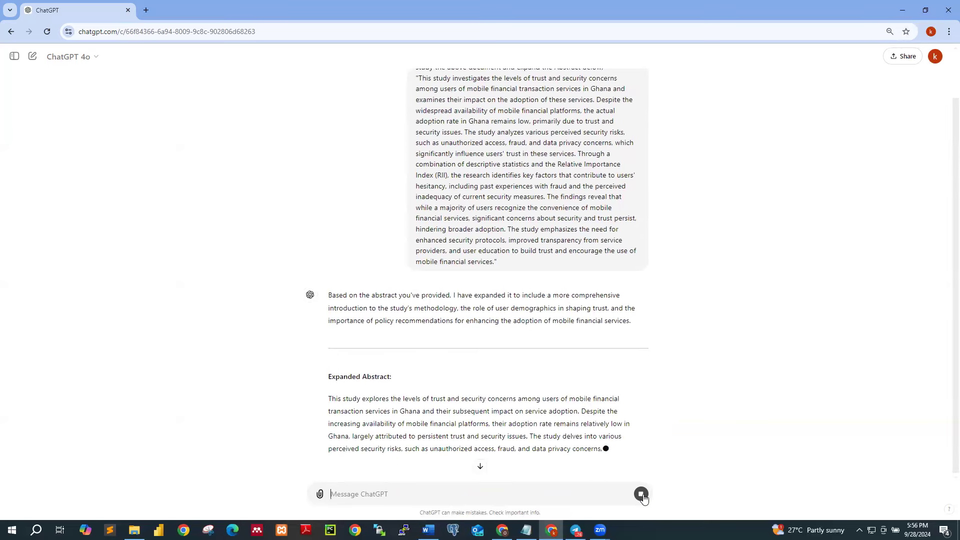
{"action": "scroll", "coordinate": [522, 409], "scroll_direction": "down", "scroll_amount": 1}
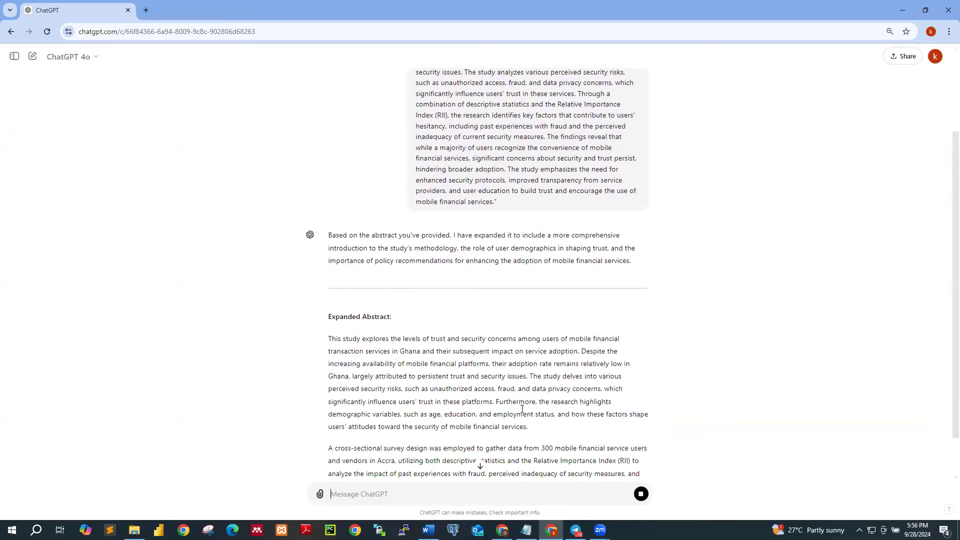
{"action": "scroll", "coordinate": [521, 409], "scroll_direction": "down", "scroll_amount": 3}
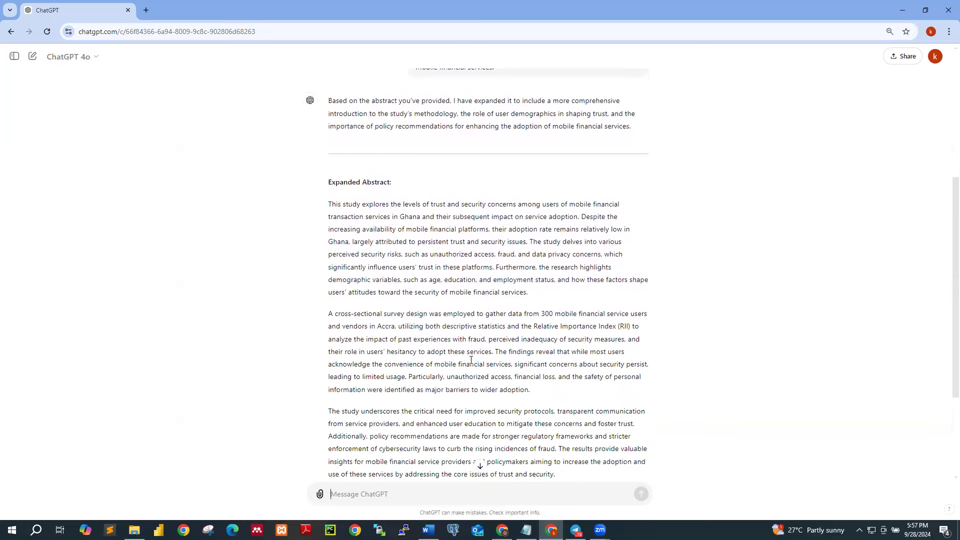
{"action": "scroll", "coordinate": [575, 329], "scroll_direction": "down", "scroll_amount": 2}
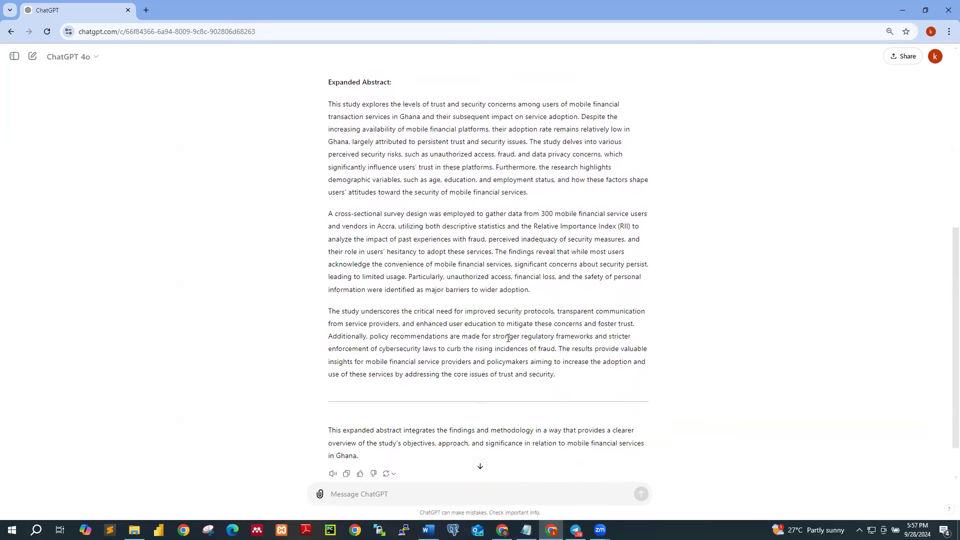
{"action": "scroll", "coordinate": [636, 384], "scroll_direction": "up", "scroll_amount": 2}
{"action": "scroll", "coordinate": [636, 384], "scroll_direction": "down", "scroll_amount": 3}
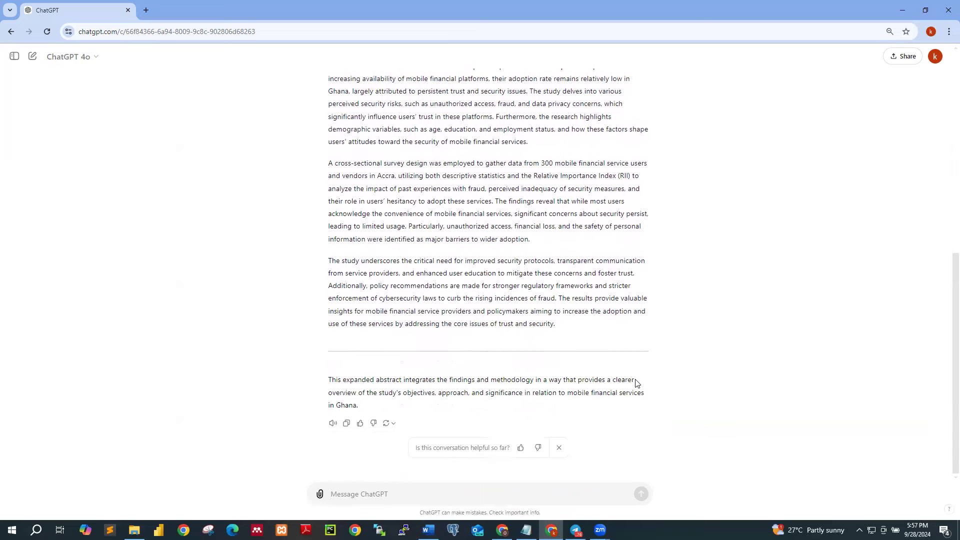
{"action": "scroll", "coordinate": [637, 384], "scroll_direction": "up", "scroll_amount": 1}
{"action": "scroll", "coordinate": [563, 426], "scroll_direction": "up", "scroll_amount": 5}
{"action": "scroll", "coordinate": [563, 426], "scroll_direction": "up", "scroll_amount": 2}
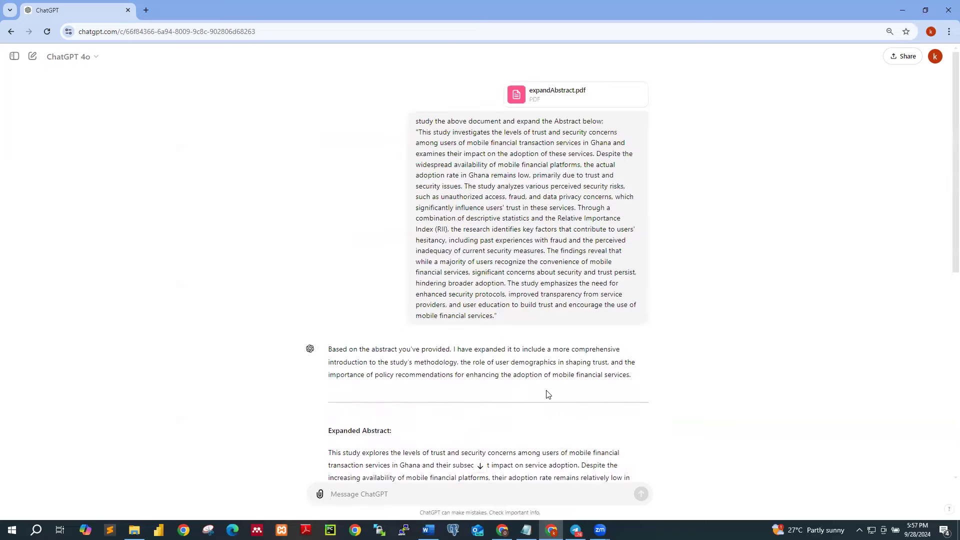